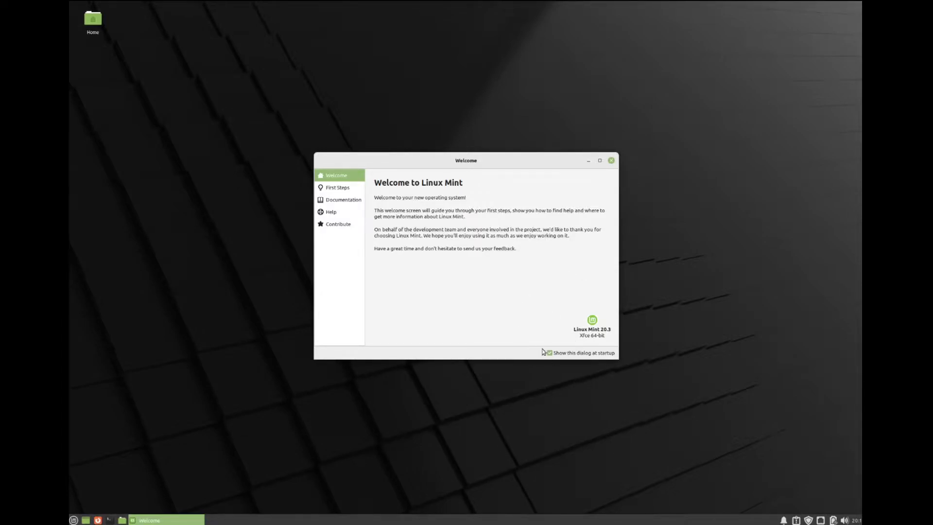
- Move the Welcome window aside, then open the Linux Mint website in Firefox
{"action": "left_click_drag", "start_coordinate": [529, 161], "coordinate": [484, 55]}
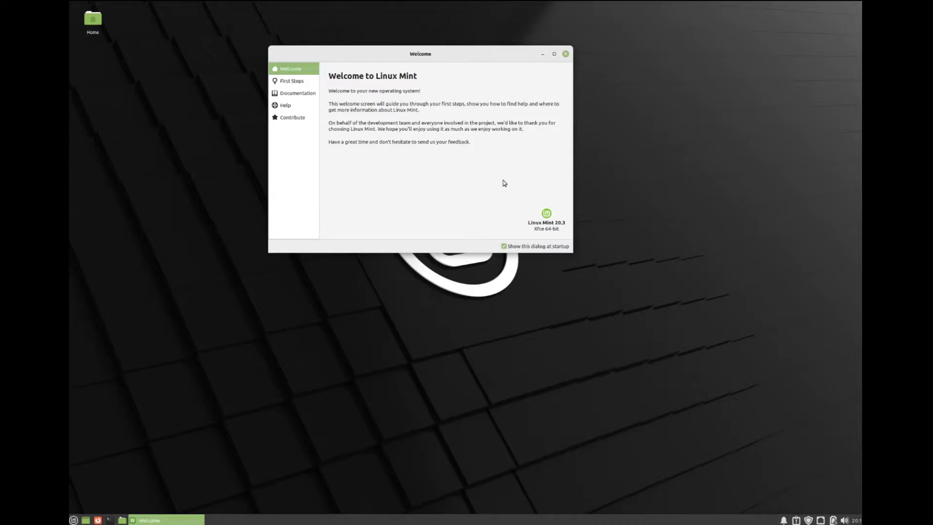
{"action": "left_click", "coordinate": [99, 520]}
{"action": "left_click", "coordinate": [243, 38]}
{"action": "type", "text": "lin"}
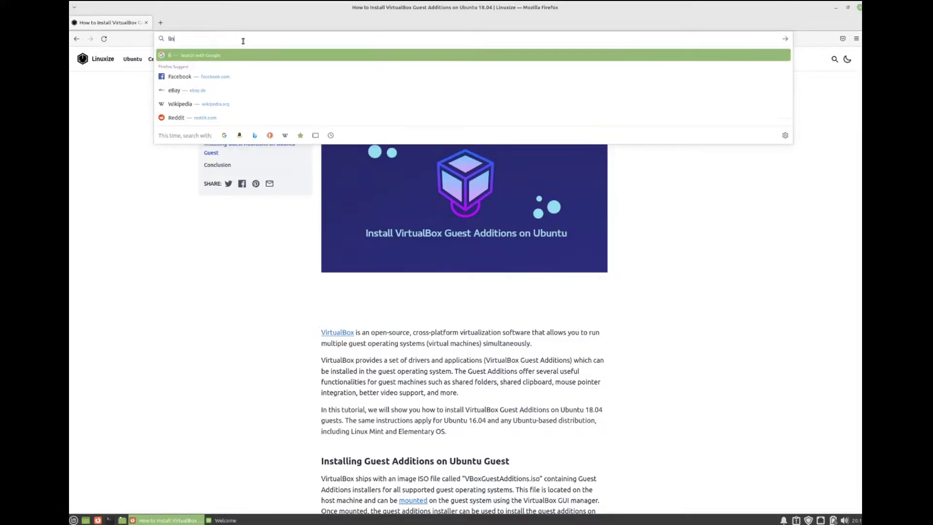
{"action": "type", "text": "uxmint"}
{"action": "key", "text": "Return"}
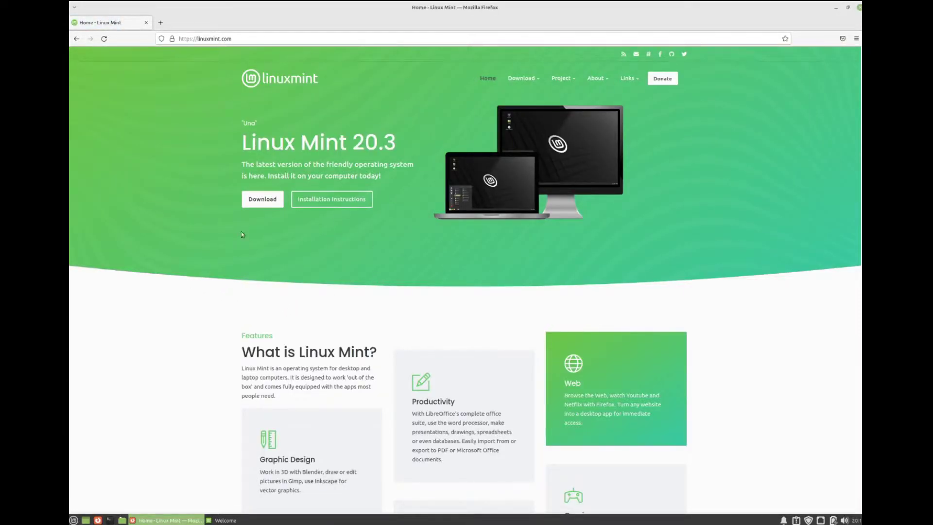
- Open the Linux Mint 20.3 download page and look through the editions down to the Xfce Edition
{"action": "left_click", "coordinate": [265, 200]}
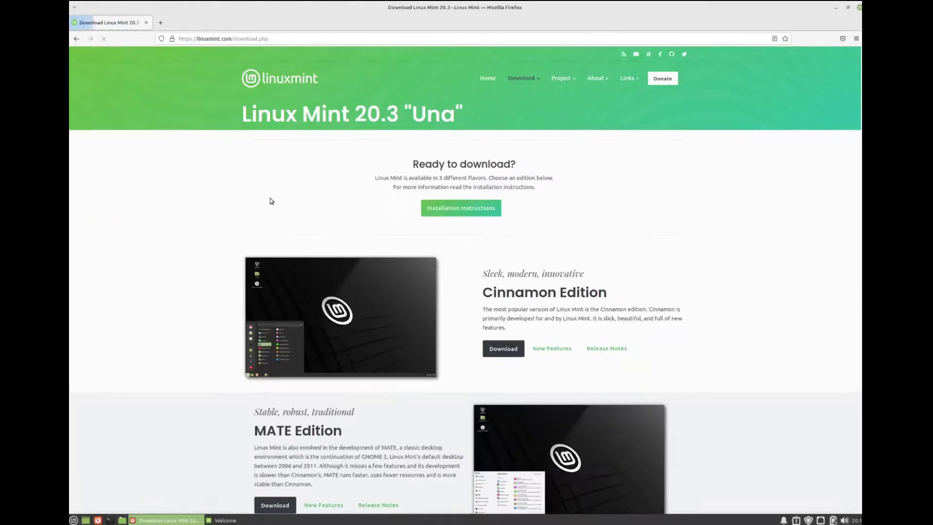
{"action": "scroll", "coordinate": [195, 238], "scroll_direction": "down", "scroll_amount": 7}
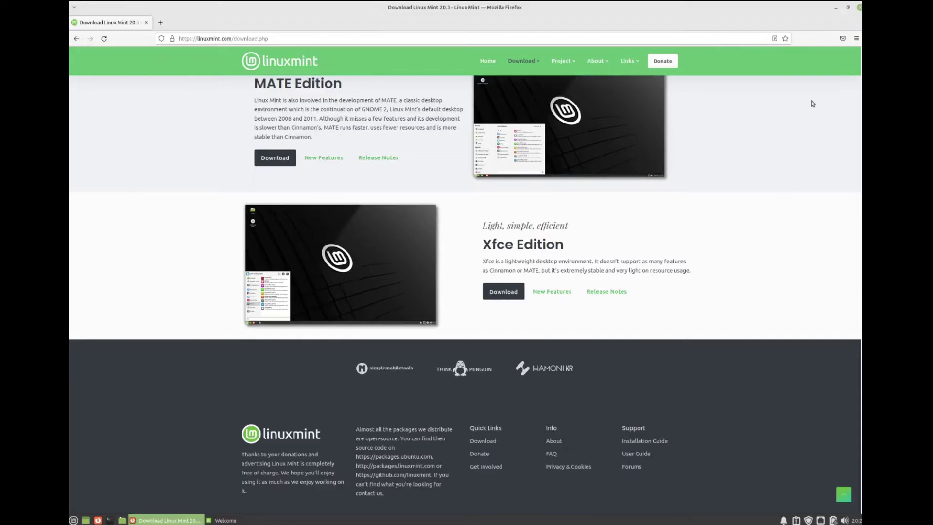
- Restore the maximized Firefox window to a smaller size, and minimize both it and the Welcome window
{"action": "left_click", "coordinate": [847, 7]}
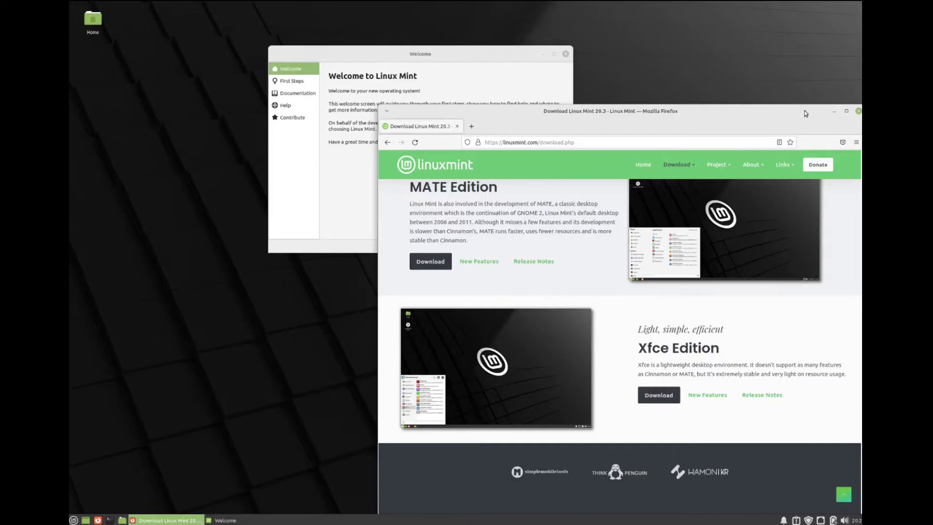
{"action": "left_click", "coordinate": [834, 111]}
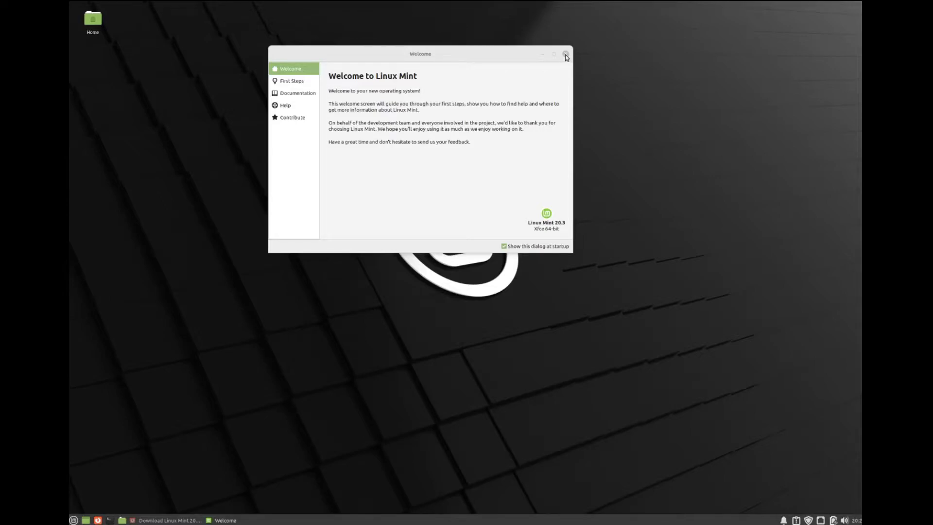
{"action": "left_click", "coordinate": [543, 55]}
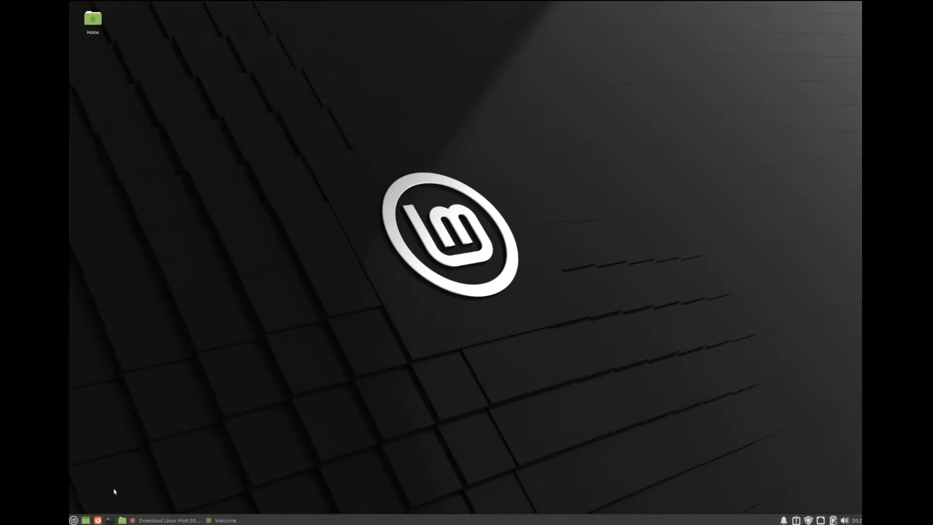
- Enlarge the application menu to nearly full screen height and launch LibreOffice Writer from the Office category
{"action": "left_click", "coordinate": [73, 519]}
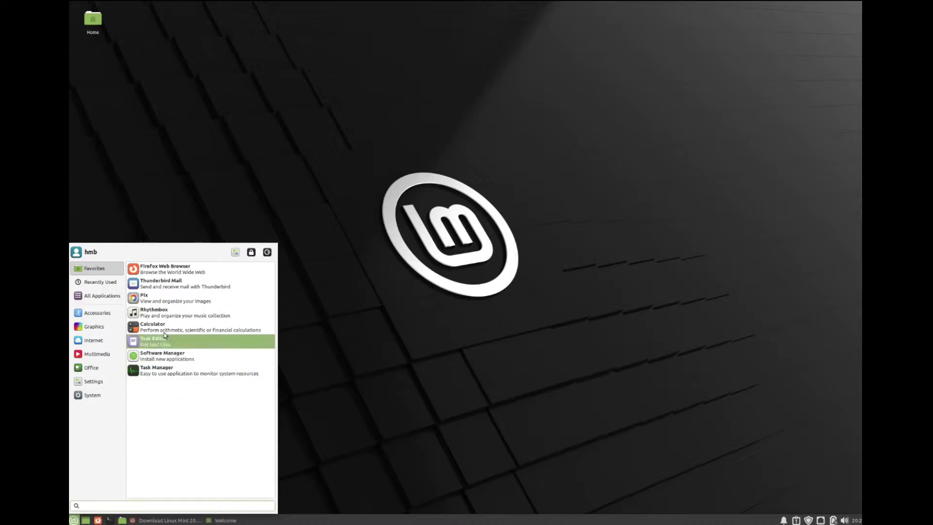
{"action": "left_click_drag", "start_coordinate": [275, 245], "coordinate": [311, 42]}
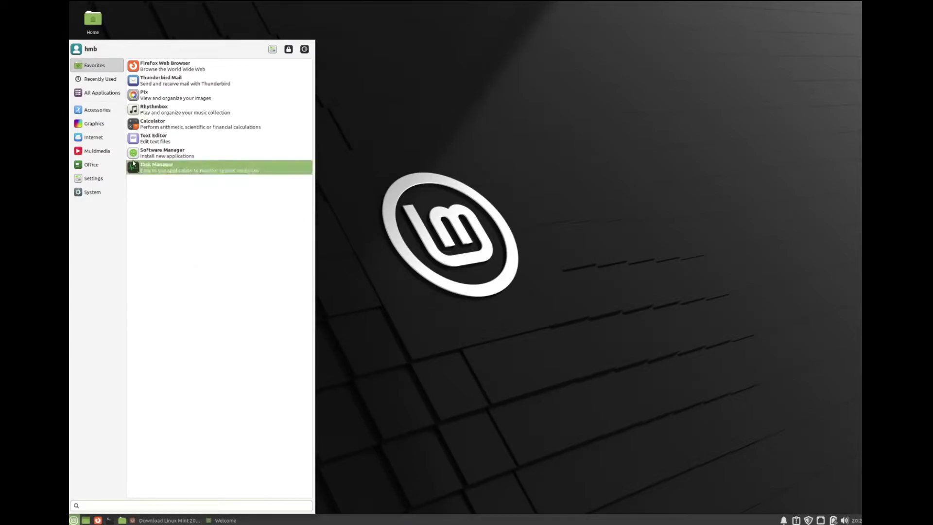
{"action": "left_click", "coordinate": [101, 91]}
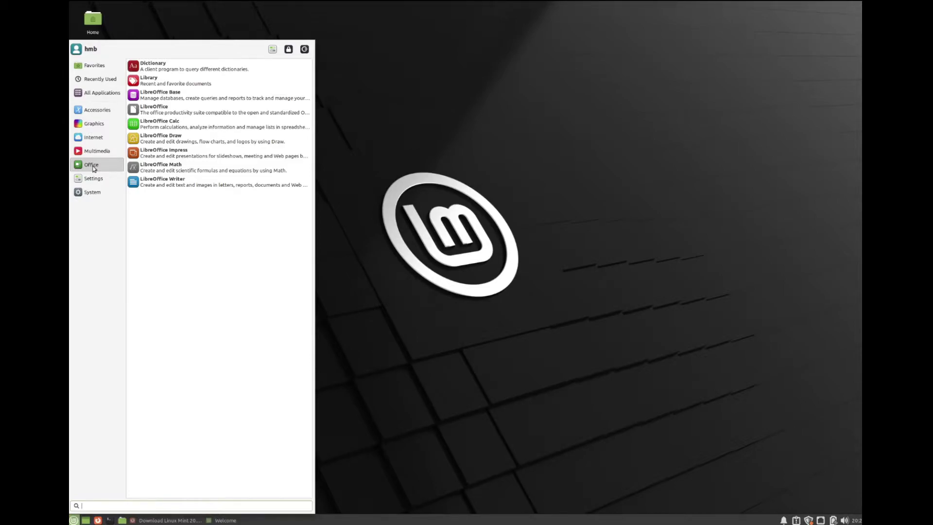
{"action": "left_click", "coordinate": [180, 181]}
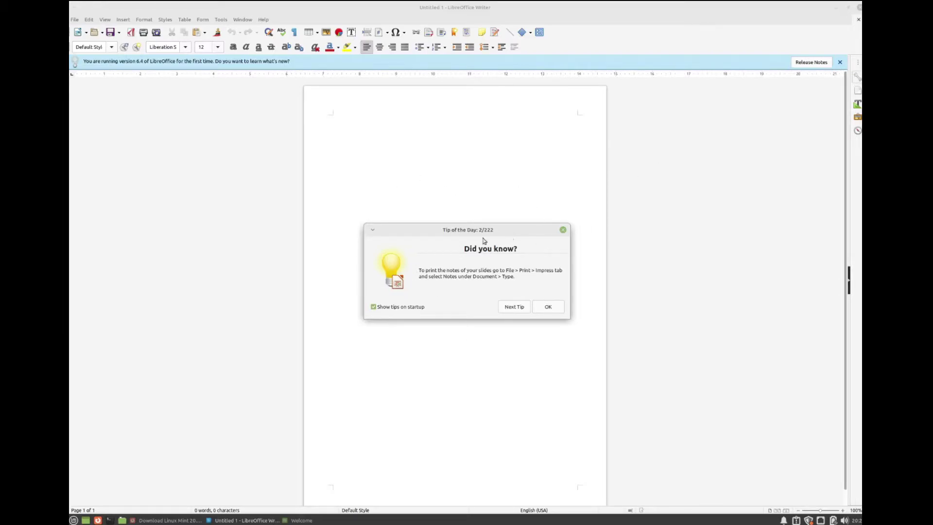
- Dismiss the Tip of the Day, enter "Unsere ersten Schritte in Linux." in the blank document, and minimize Writer
{"action": "left_click", "coordinate": [562, 229]}
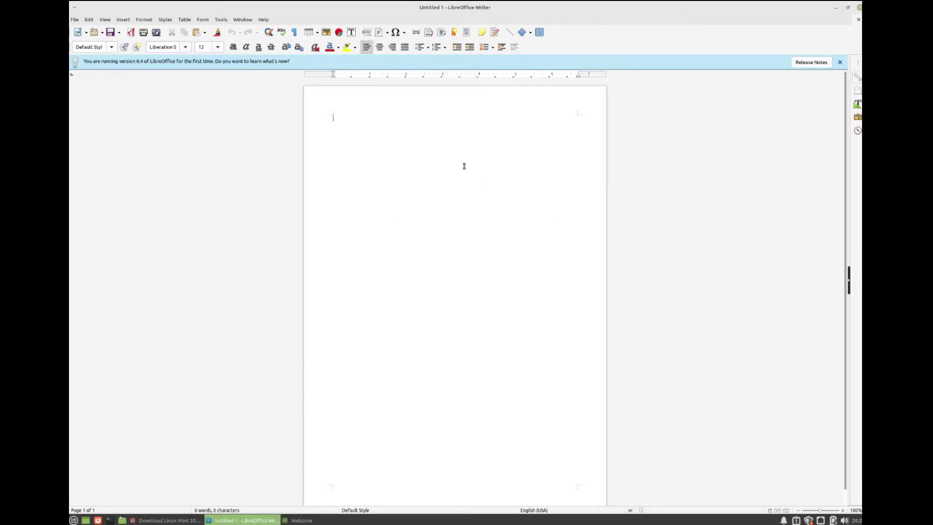
{"action": "type", "text": "Unsere ersten Schritte in Linux."}
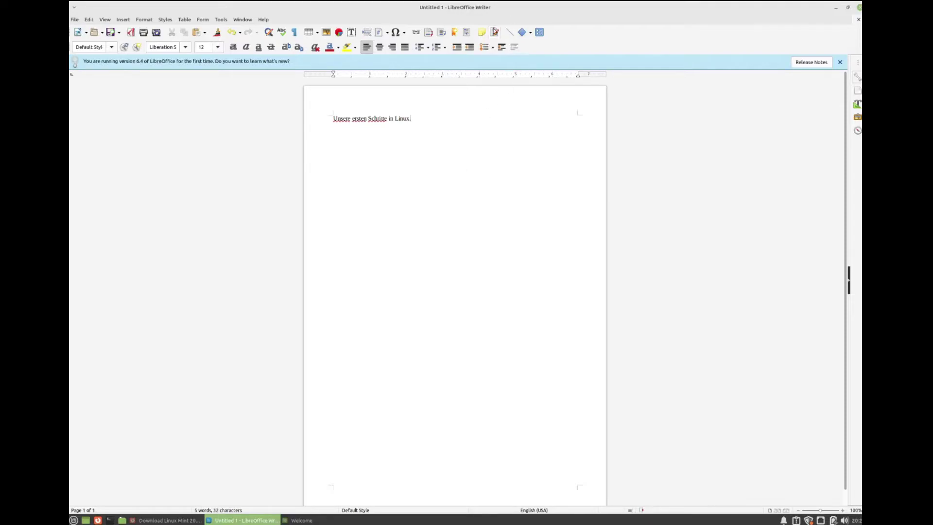
{"action": "left_click", "coordinate": [835, 7]}
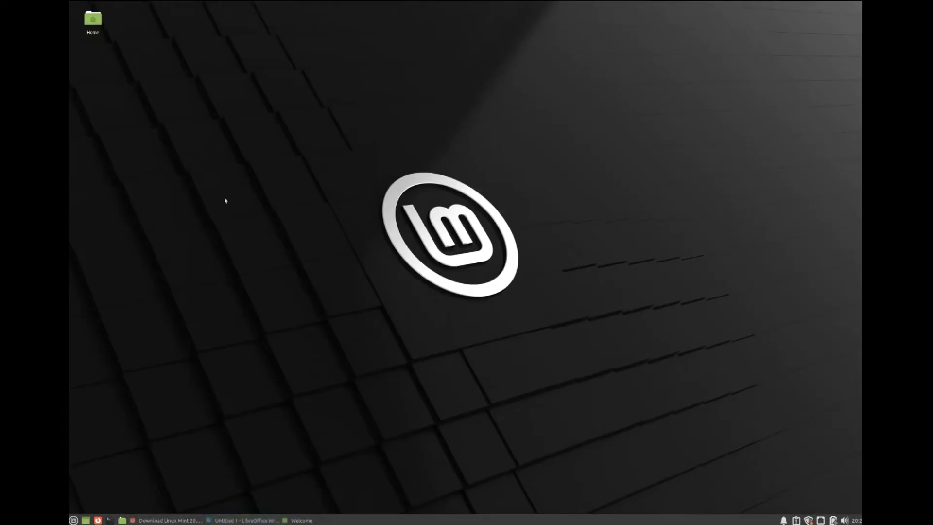
- Launch LibreOffice Calc with a blank spreadsheet and minimize its window
{"action": "left_click", "coordinate": [73, 520]}
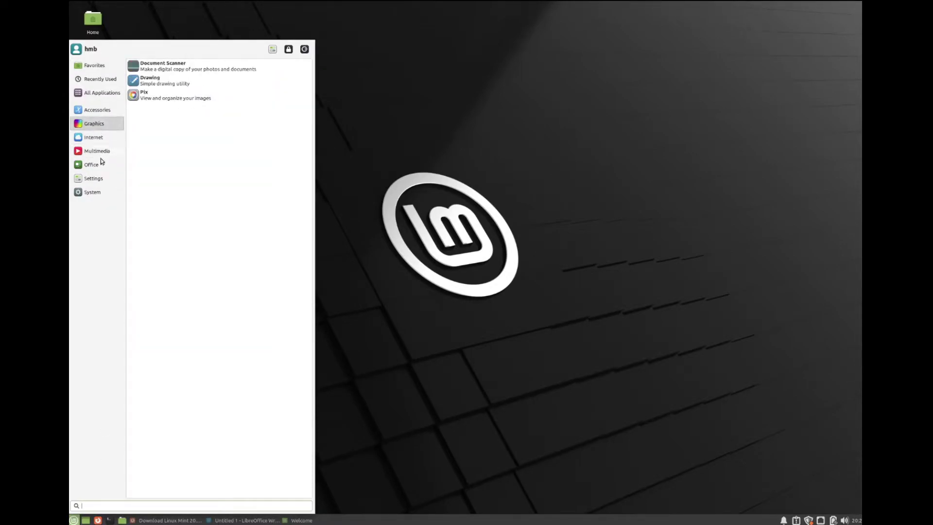
{"action": "mouse_move", "coordinate": [97, 164]}
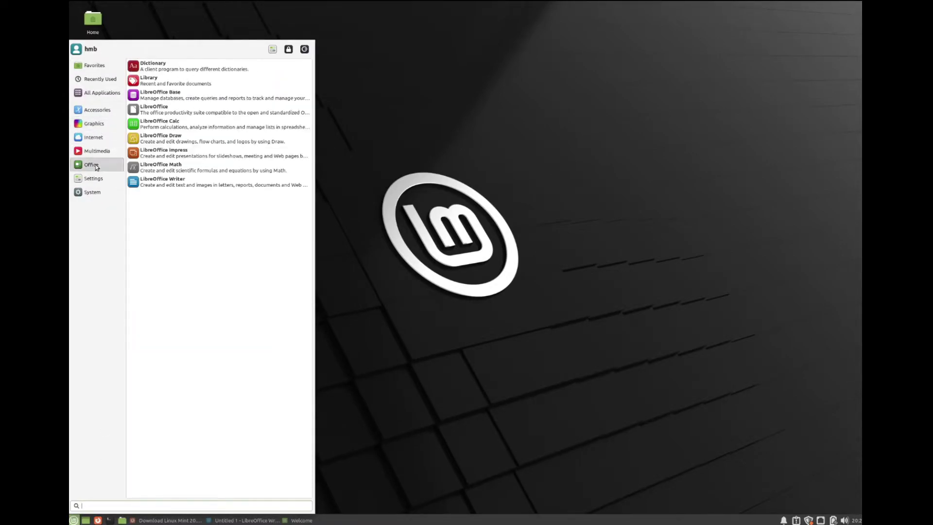
{"action": "left_click", "coordinate": [179, 127]}
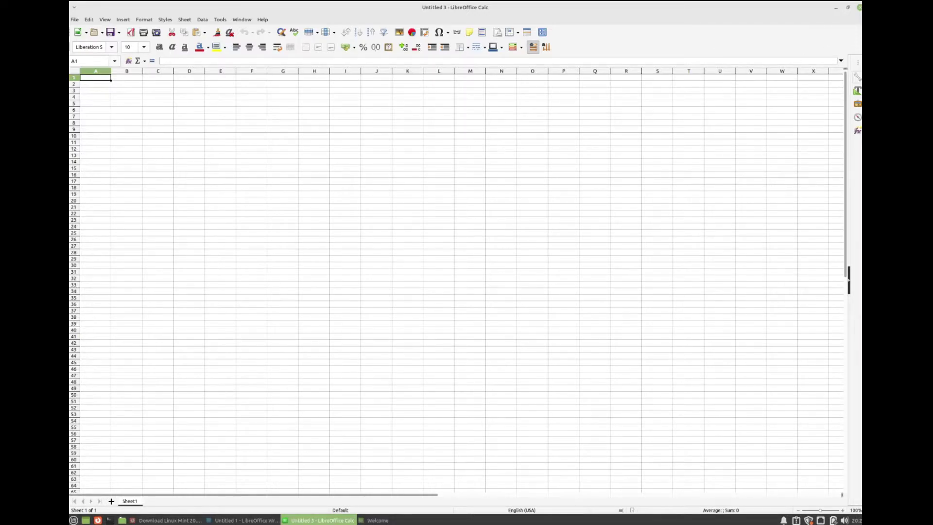
{"action": "left_click", "coordinate": [833, 8]}
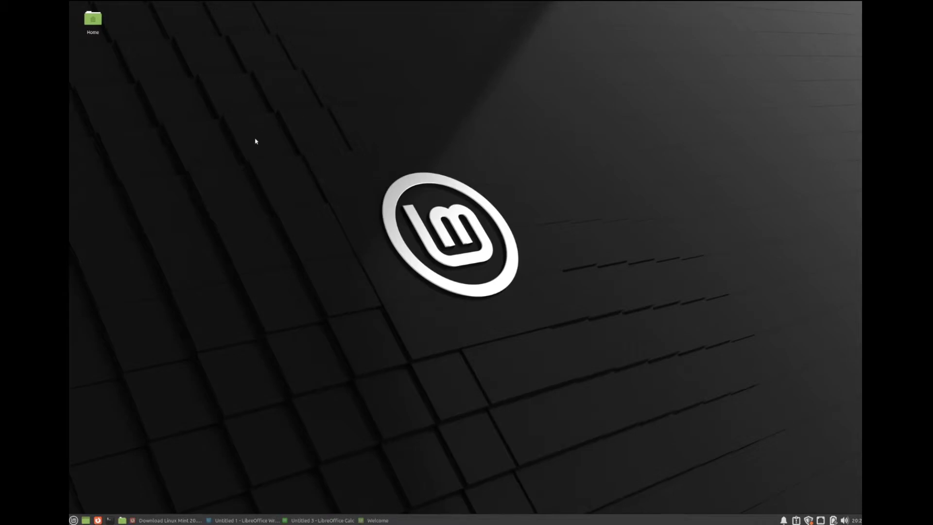
{"action": "left_click", "coordinate": [74, 520]}
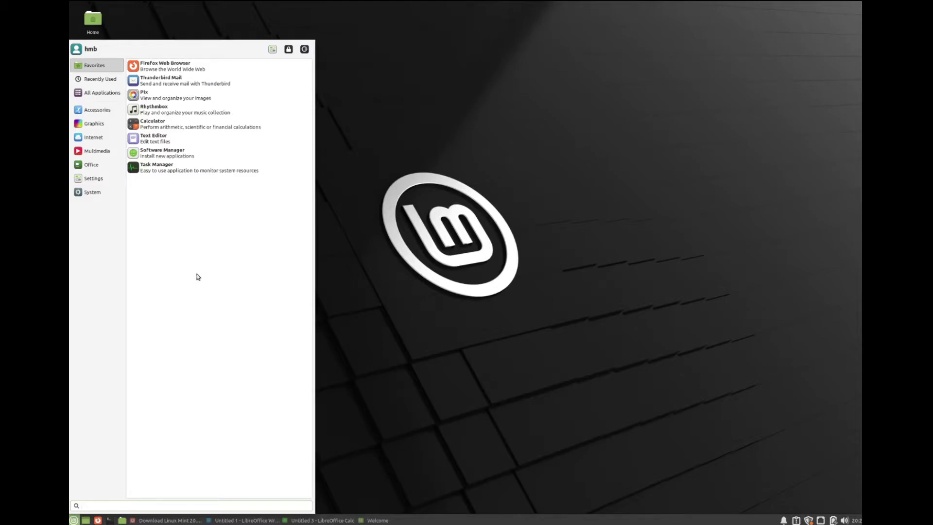
{"action": "mouse_move", "coordinate": [92, 165]}
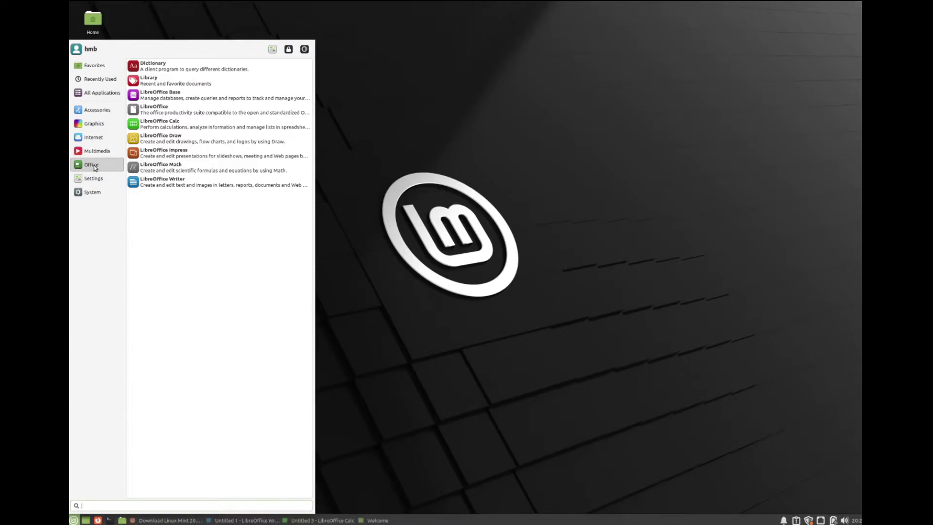
{"action": "mouse_move", "coordinate": [92, 191]}
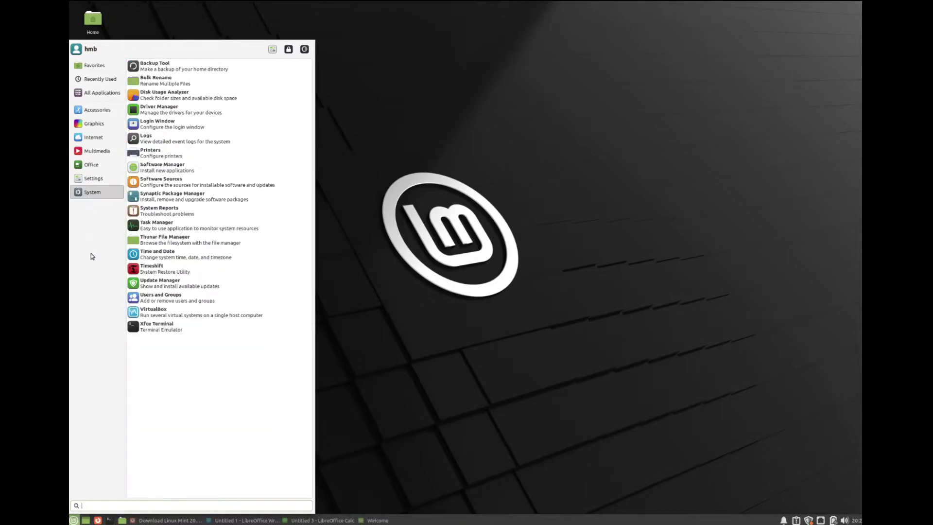
{"action": "left_click", "coordinate": [425, 403]}
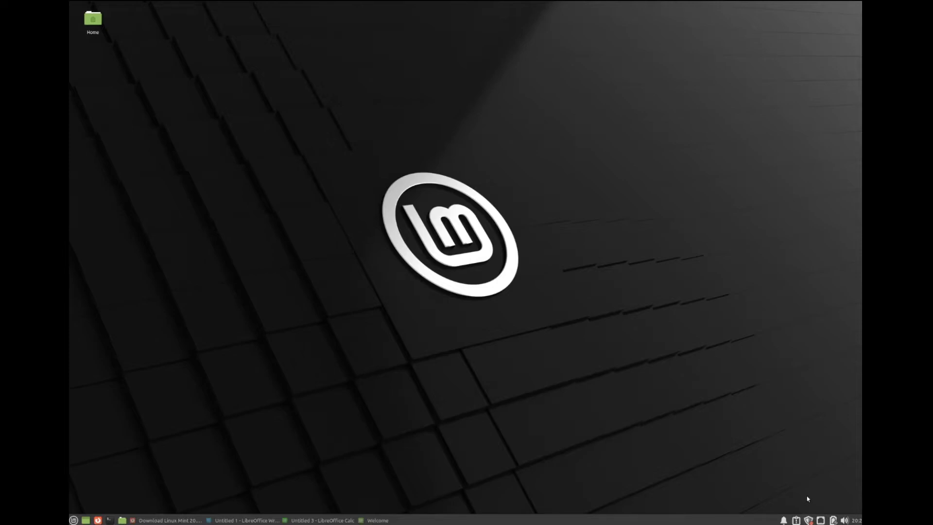
- Open the Update Manager and install the selected LibreOffice update, authenticating with the account password
{"action": "left_click", "coordinate": [809, 521]}
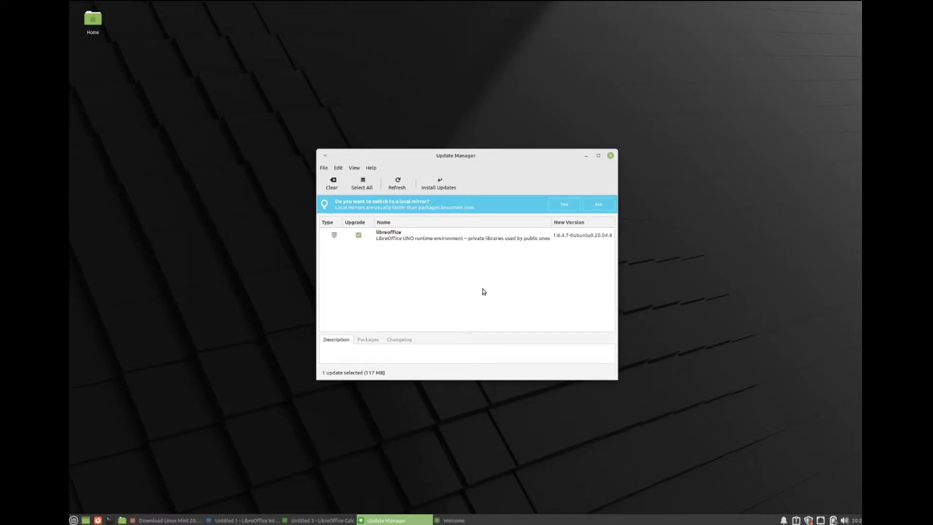
{"action": "left_click", "coordinate": [441, 185]}
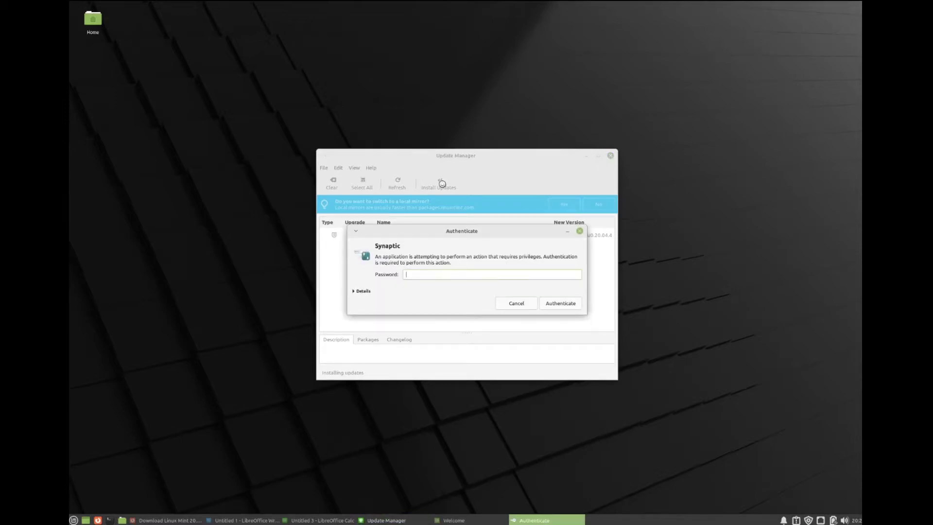
{"action": "type", "text": "••••••••••"}
{"action": "left_click", "coordinate": [560, 304]}
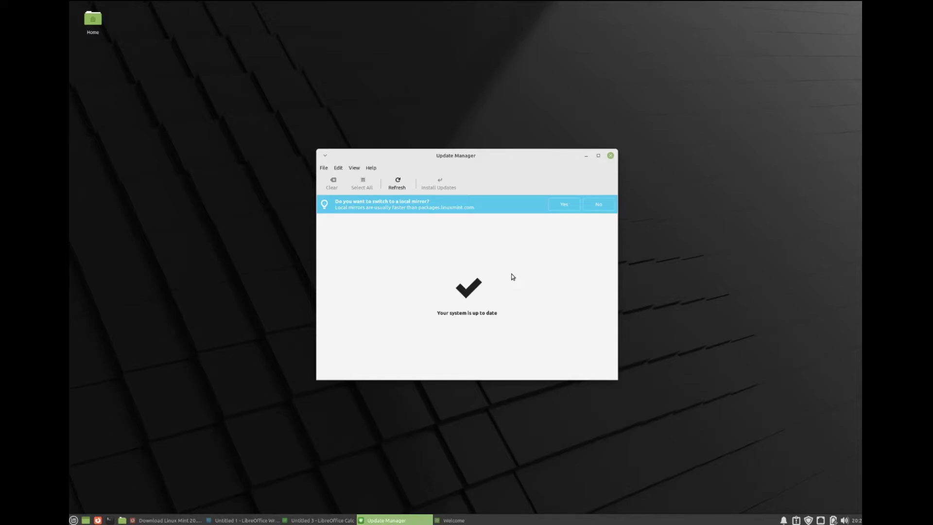
- Accept the switch to a local mirror and authenticate Software Sources with the account password
{"action": "left_click", "coordinate": [563, 206]}
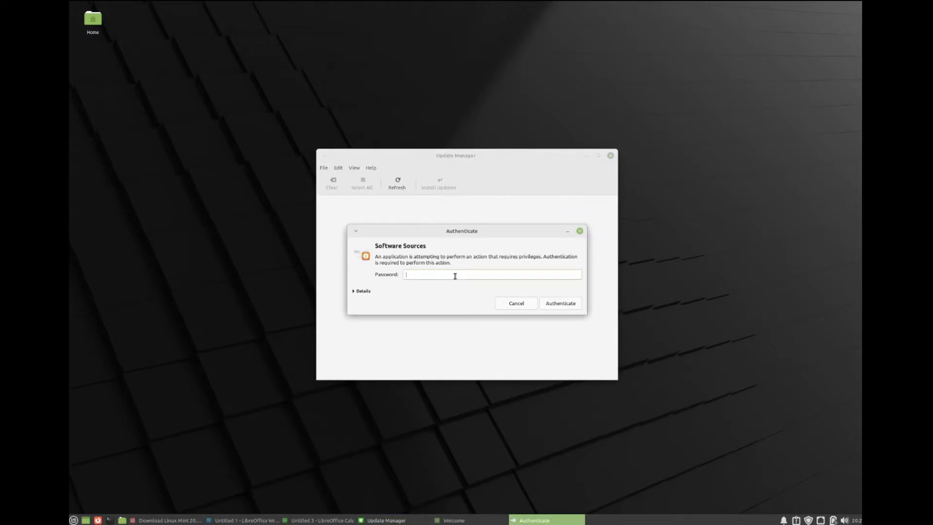
{"action": "type", "text": "•••••••••"}
{"action": "key", "text": "Return"}
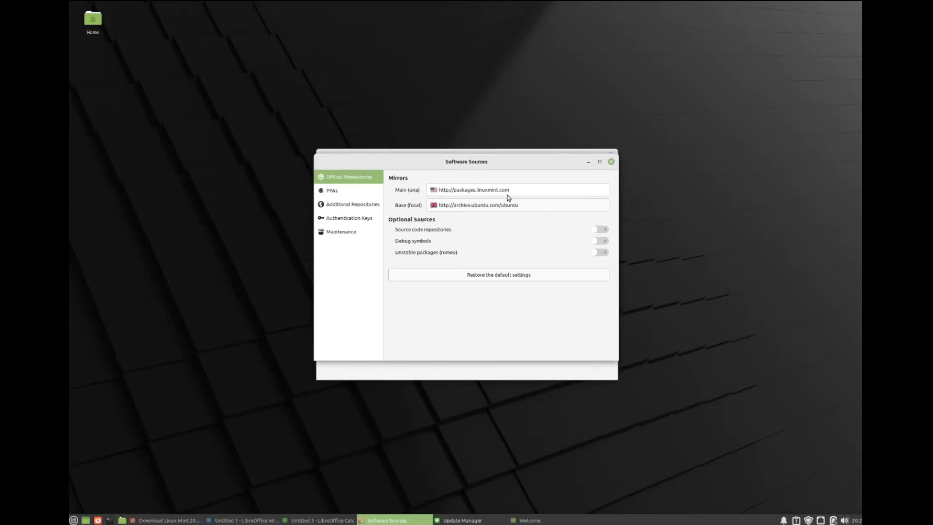
- Set the Main (una) mirror to the German RWTH Aachen University server
{"action": "left_click", "coordinate": [462, 193]}
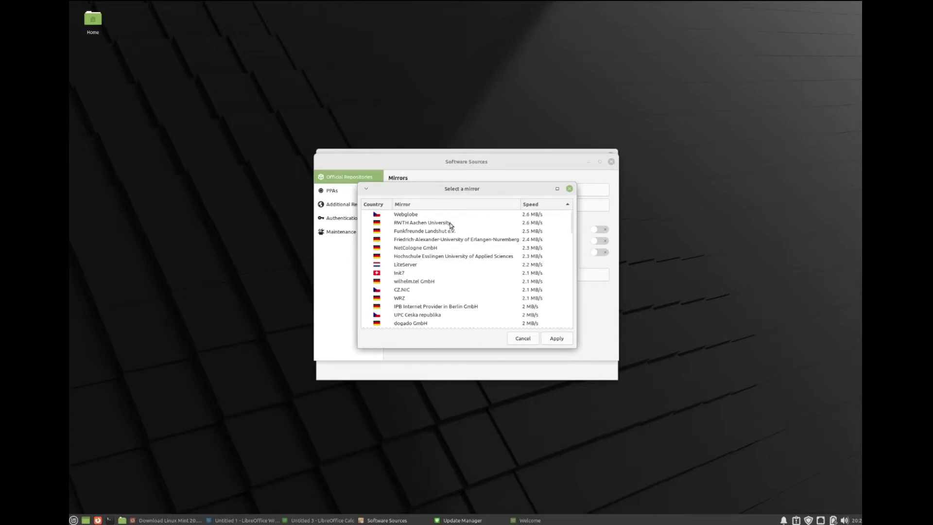
{"action": "mouse_move", "coordinate": [454, 226]}
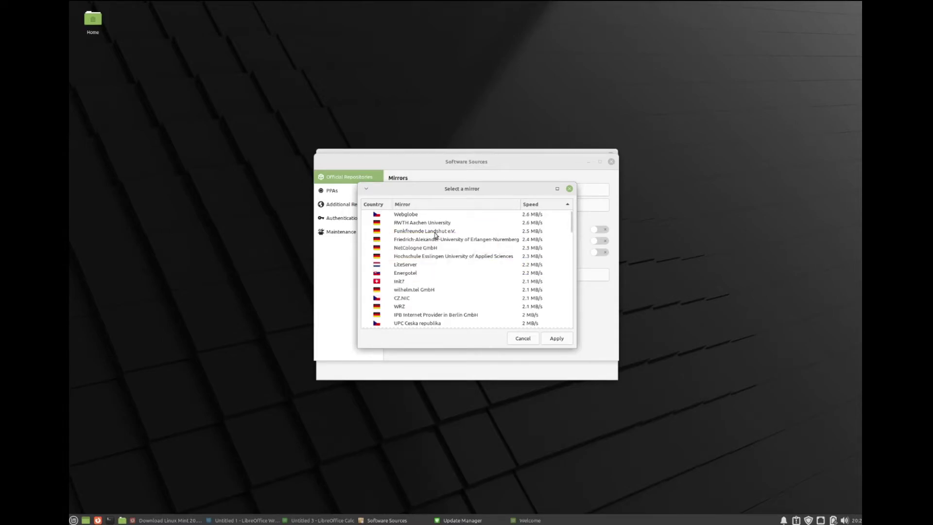
{"action": "mouse_move", "coordinate": [429, 244]}
{"action": "mouse_move", "coordinate": [460, 242]}
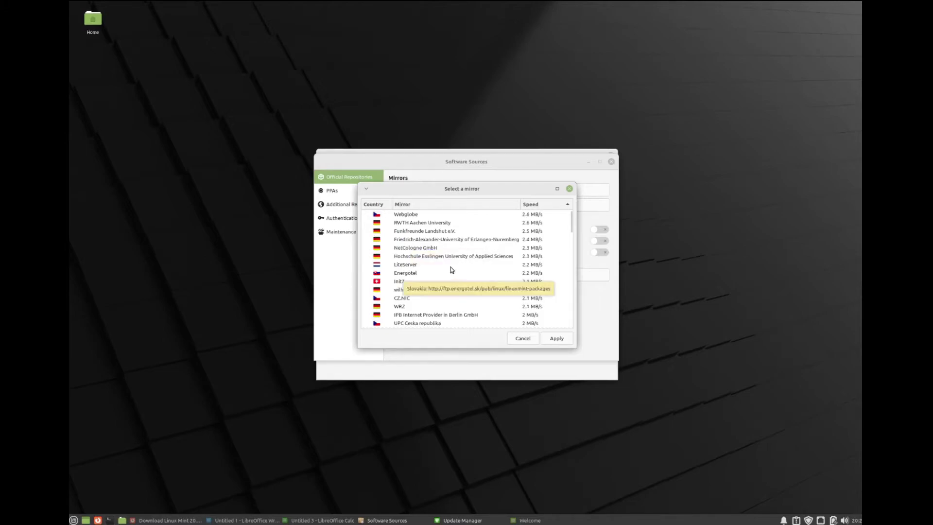
{"action": "mouse_move", "coordinate": [439, 261]}
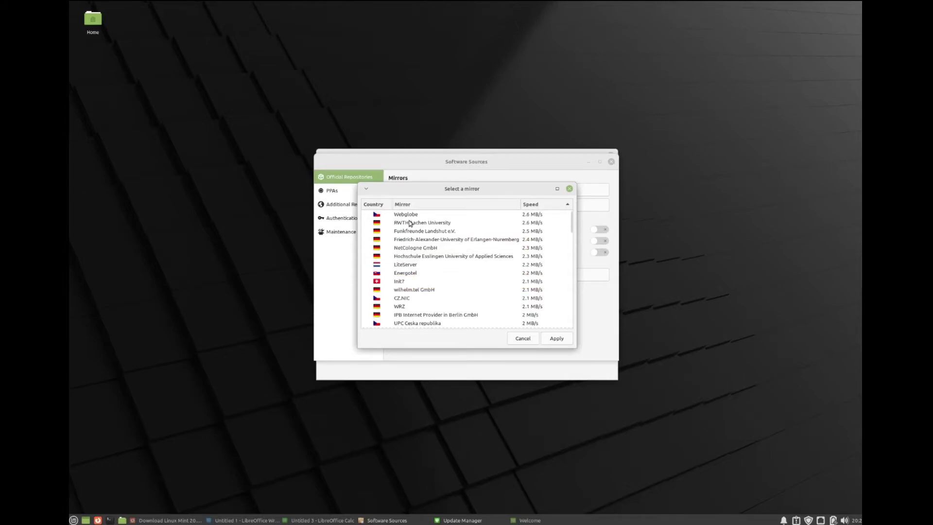
{"action": "mouse_move", "coordinate": [419, 216]}
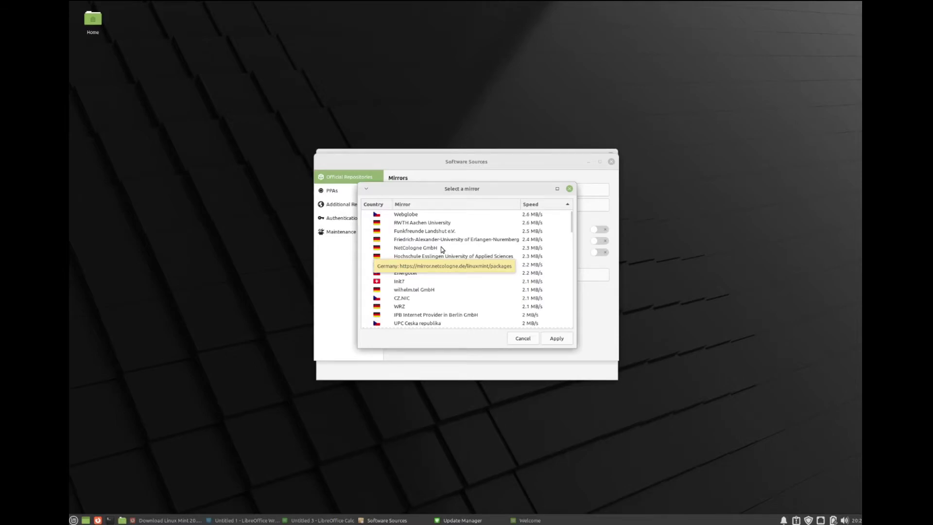
{"action": "left_click", "coordinate": [435, 224]}
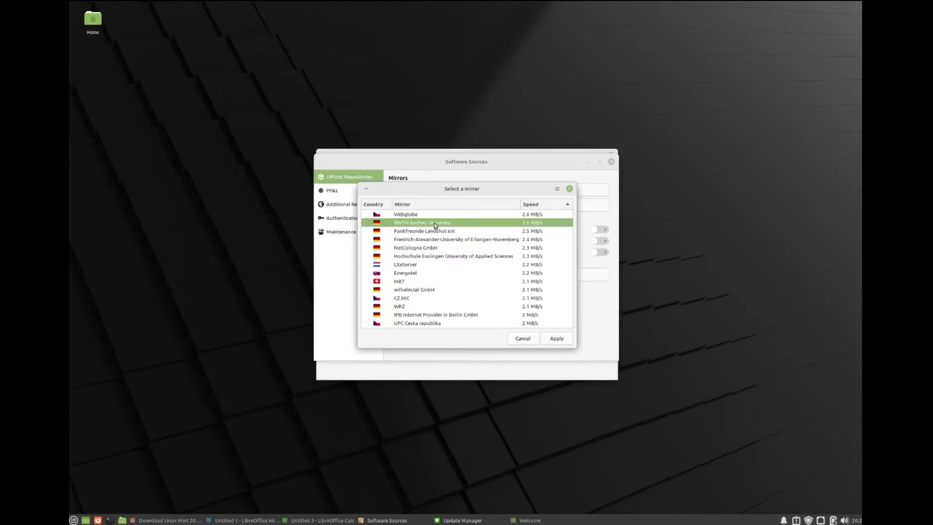
{"action": "left_click", "coordinate": [552, 340]}
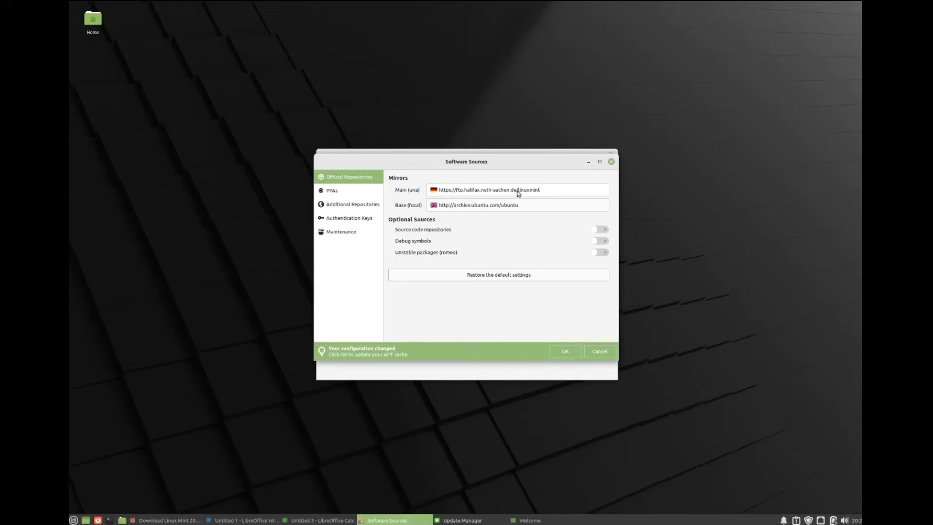
{"action": "left_click", "coordinate": [492, 205]}
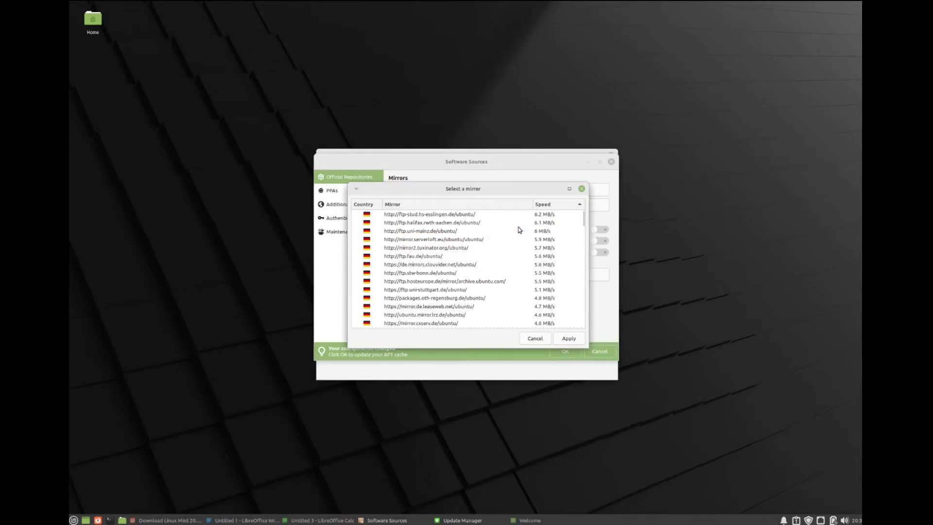
{"action": "left_click", "coordinate": [476, 222]}
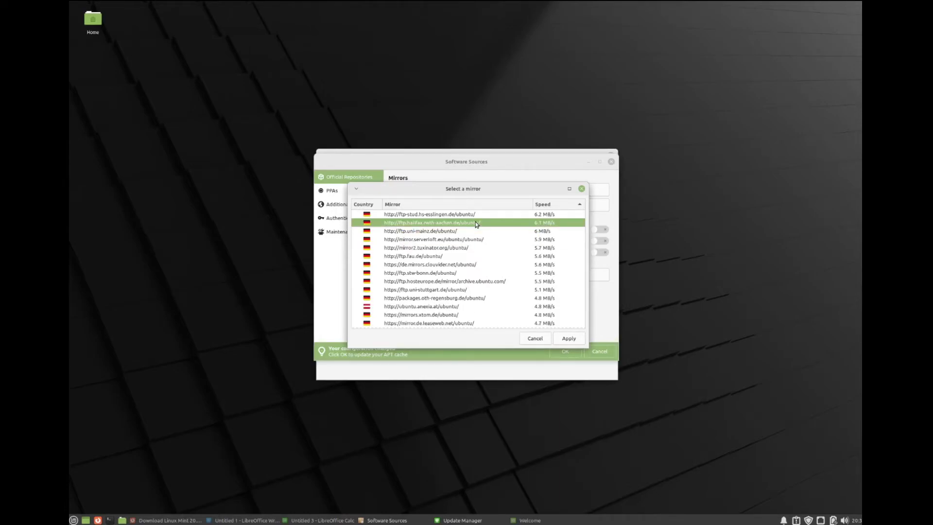
{"action": "left_click", "coordinate": [566, 337]}
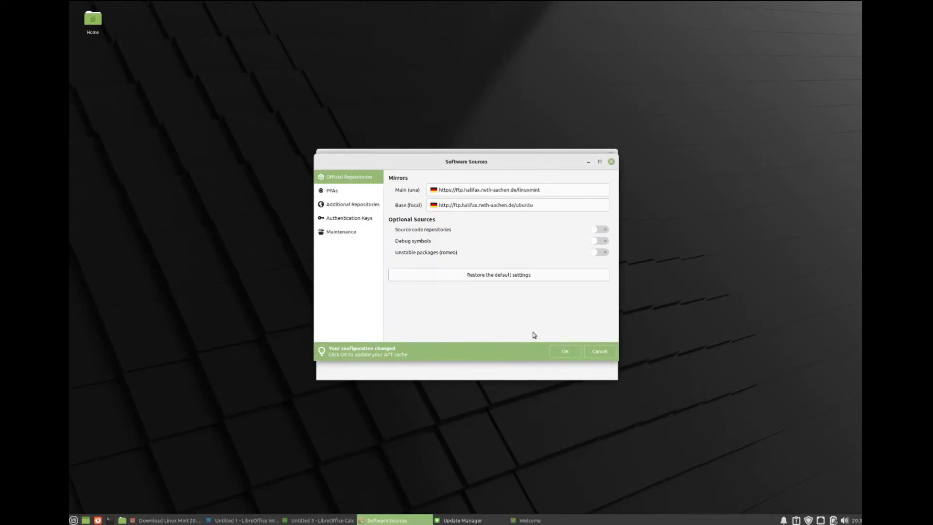
{"action": "left_click", "coordinate": [566, 350]}
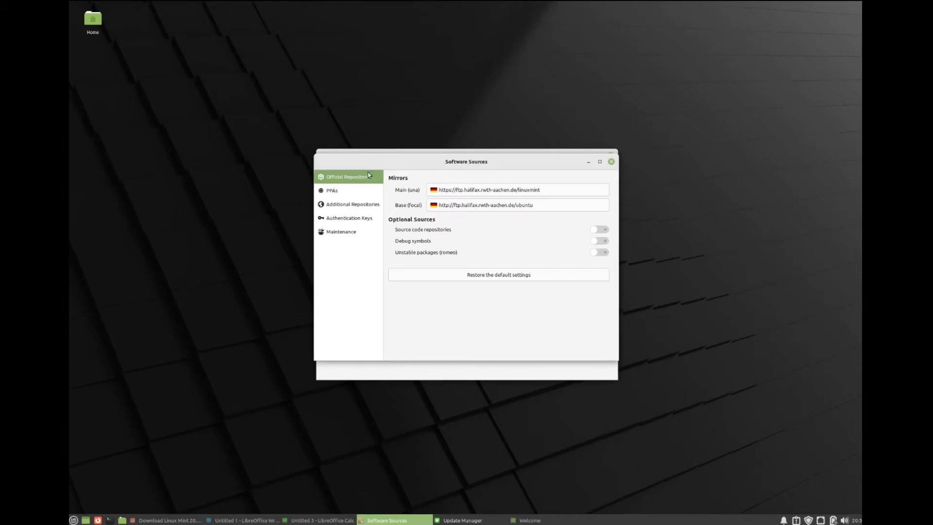
- Review the PPAs, additional repositories, authentication keys and maintenance options, and close Software Sources
{"action": "left_click", "coordinate": [338, 192]}
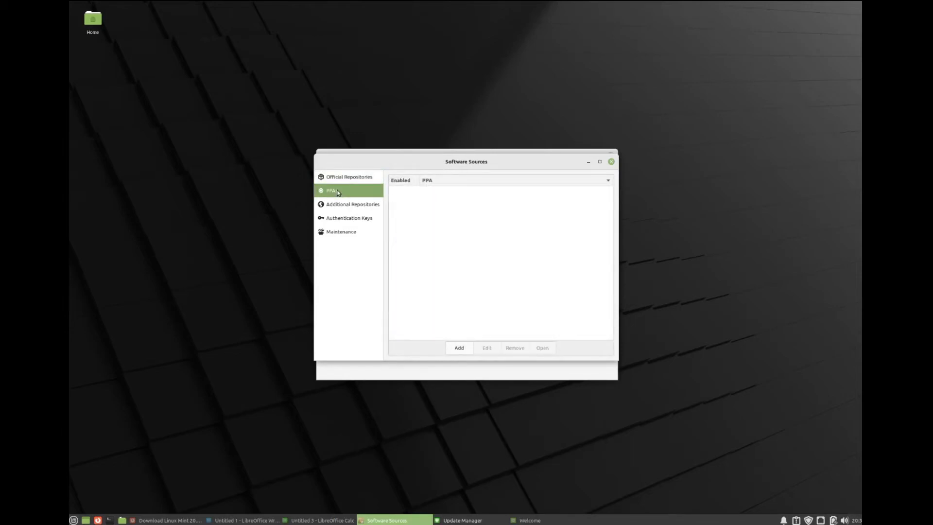
{"action": "left_click", "coordinate": [362, 210]}
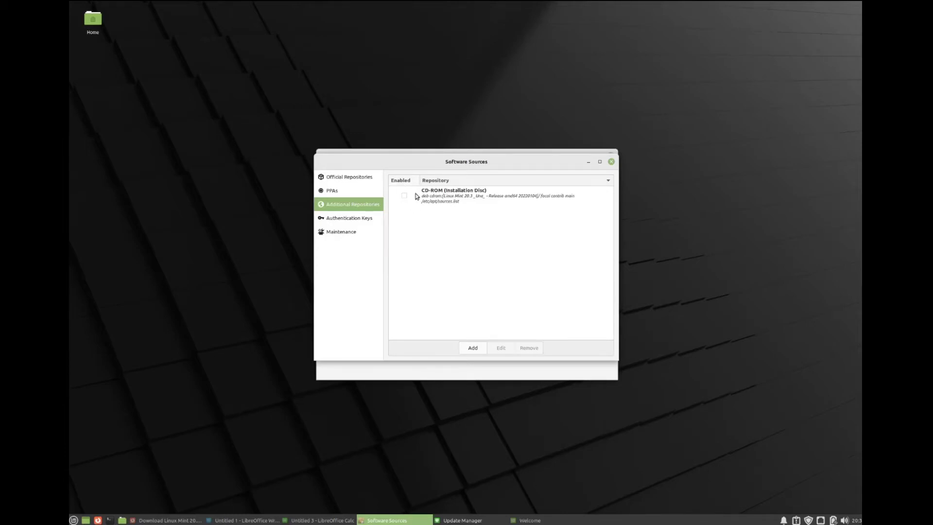
{"action": "left_click", "coordinate": [353, 221]}
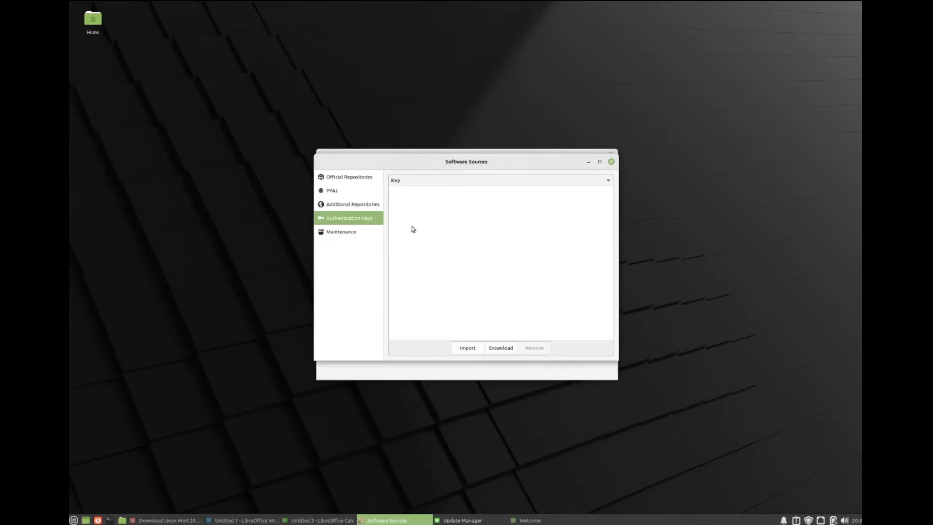
{"action": "left_click", "coordinate": [347, 233]}
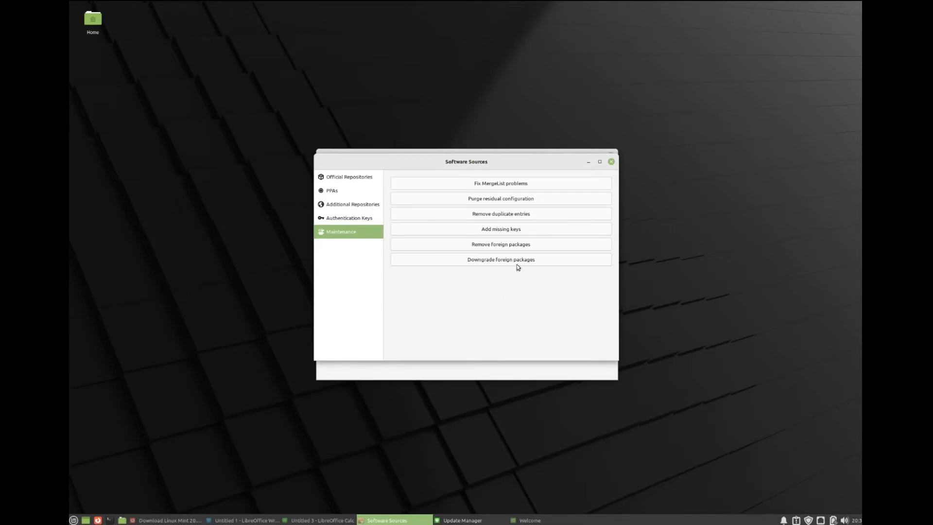
{"action": "left_click", "coordinate": [611, 162]}
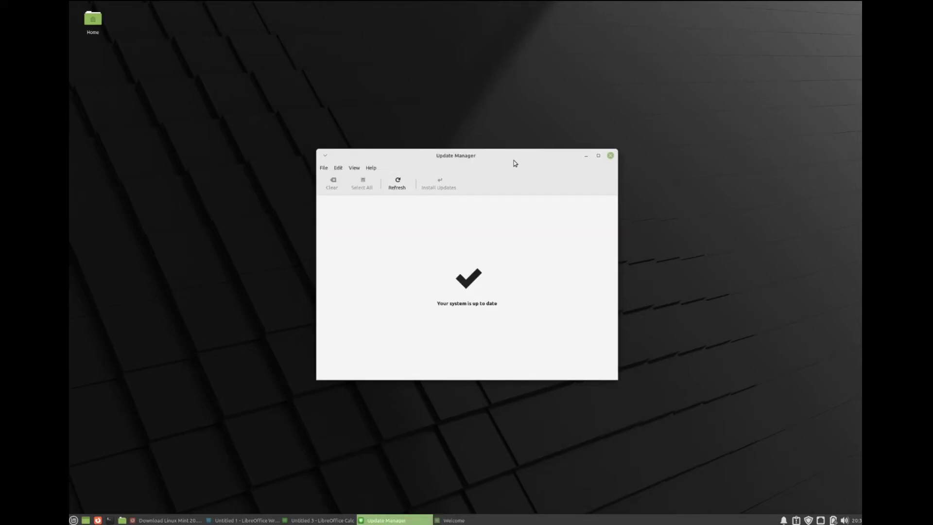
- Refresh the list of available updates, look over the Update Manager's edit options and close the Update Manager
{"action": "left_click", "coordinate": [396, 183]}
{"action": "left_click", "coordinate": [340, 168]}
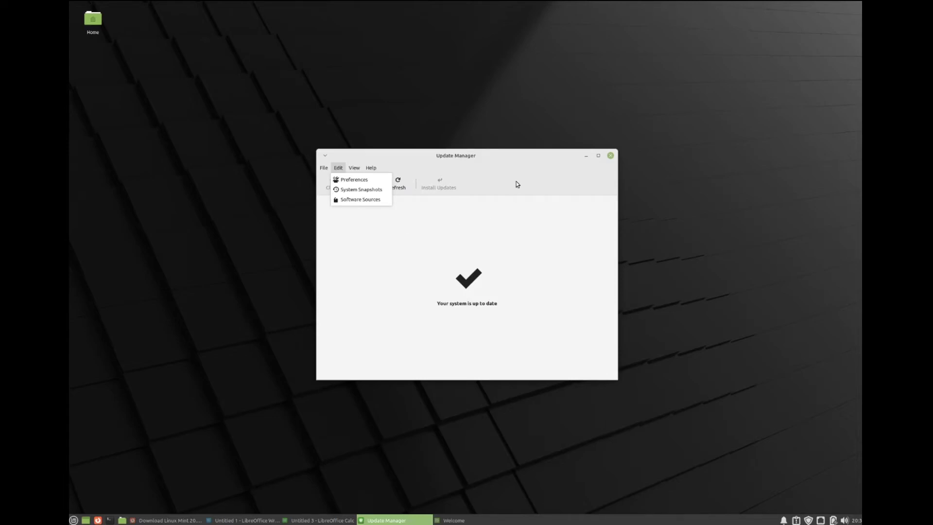
{"action": "left_click", "coordinate": [508, 161]}
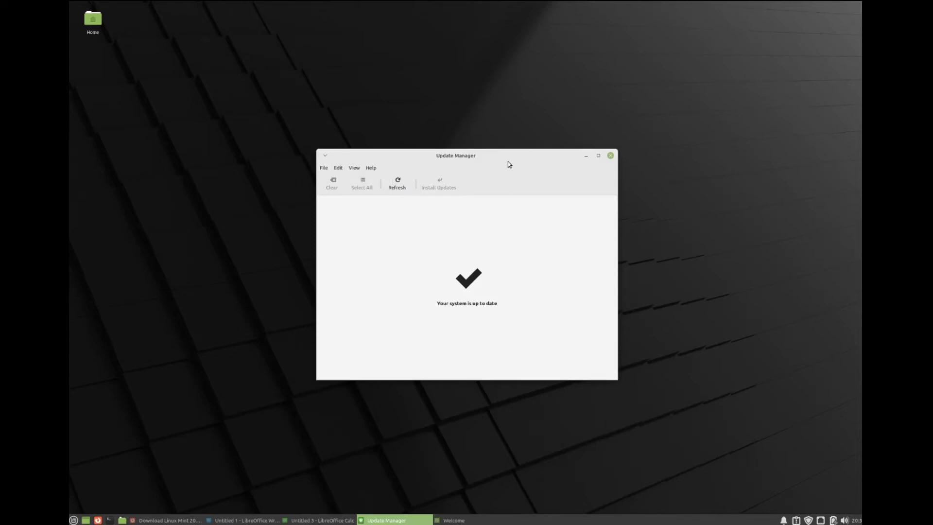
{"action": "left_click", "coordinate": [610, 155]}
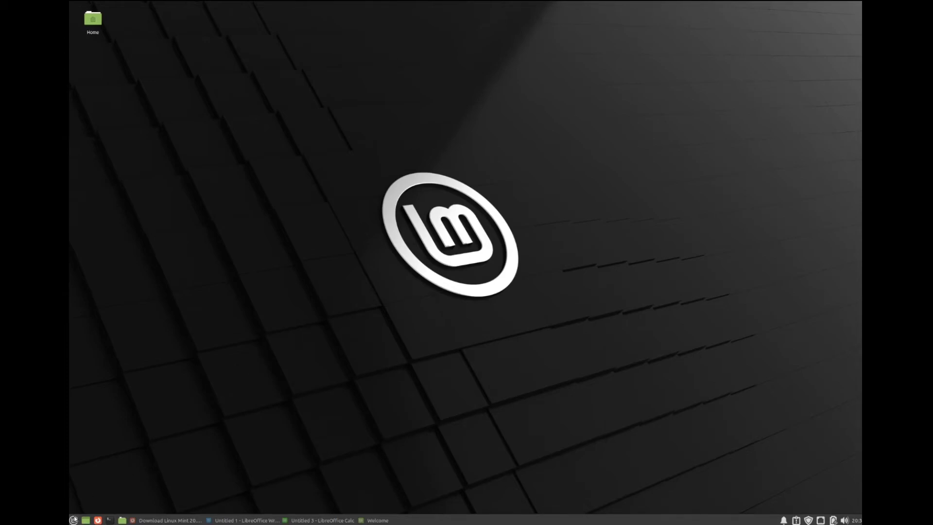
- Browse the installed application categories and check the available disk space in Disk Usage Analyzer, closing it when done
{"action": "left_click", "coordinate": [74, 519]}
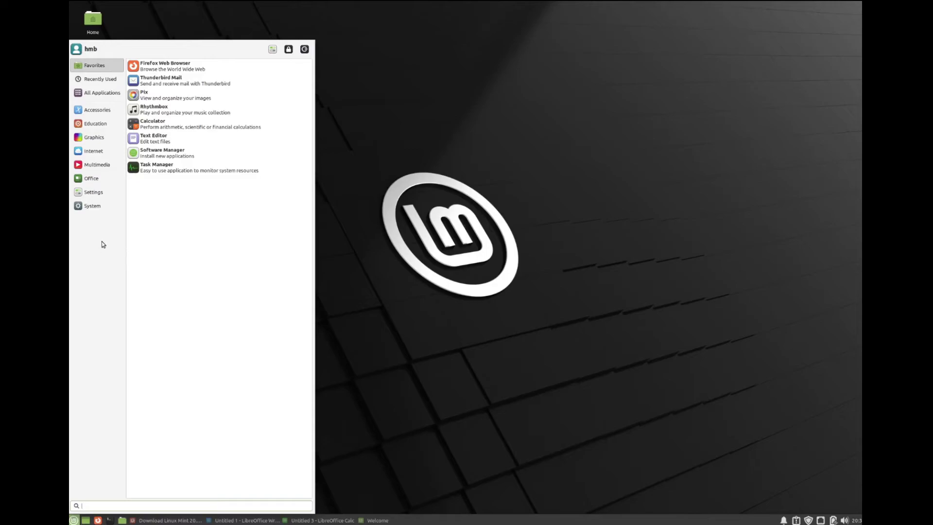
{"action": "mouse_move", "coordinate": [96, 76]}
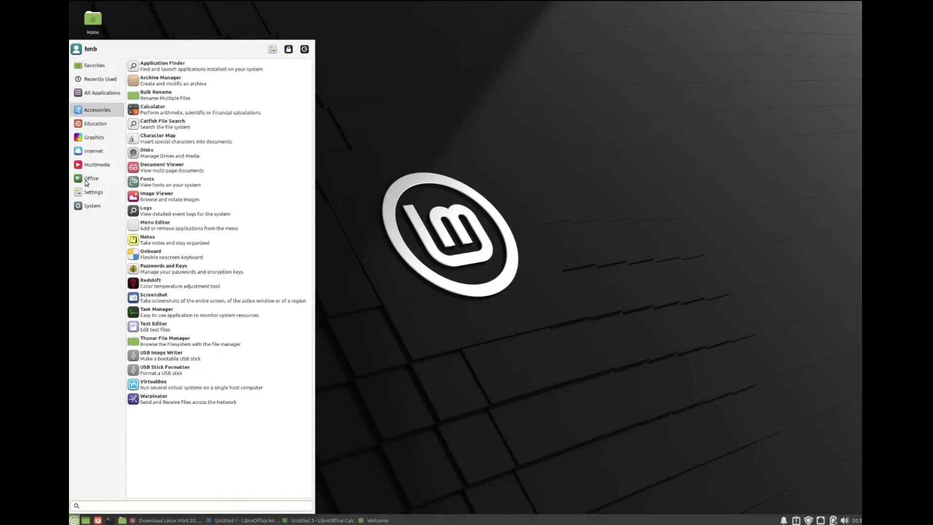
{"action": "mouse_move", "coordinate": [99, 142]}
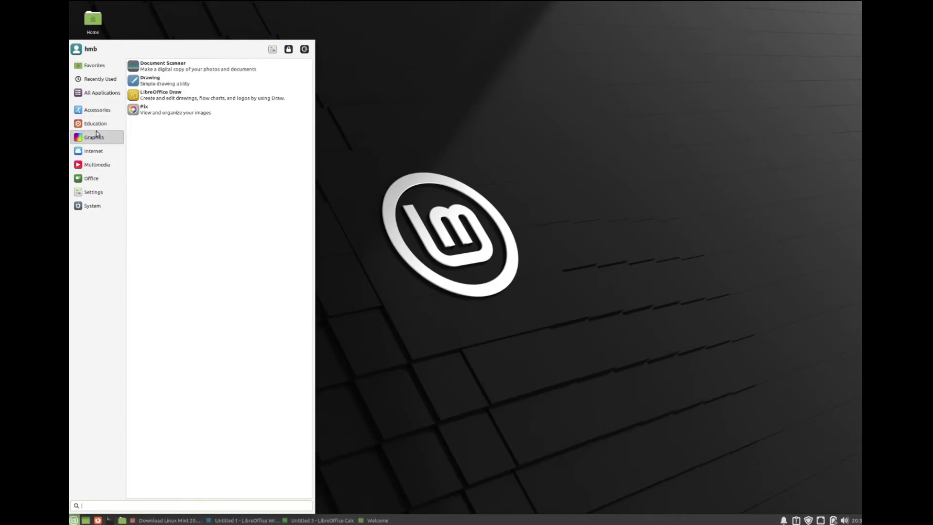
{"action": "mouse_move", "coordinate": [105, 164]}
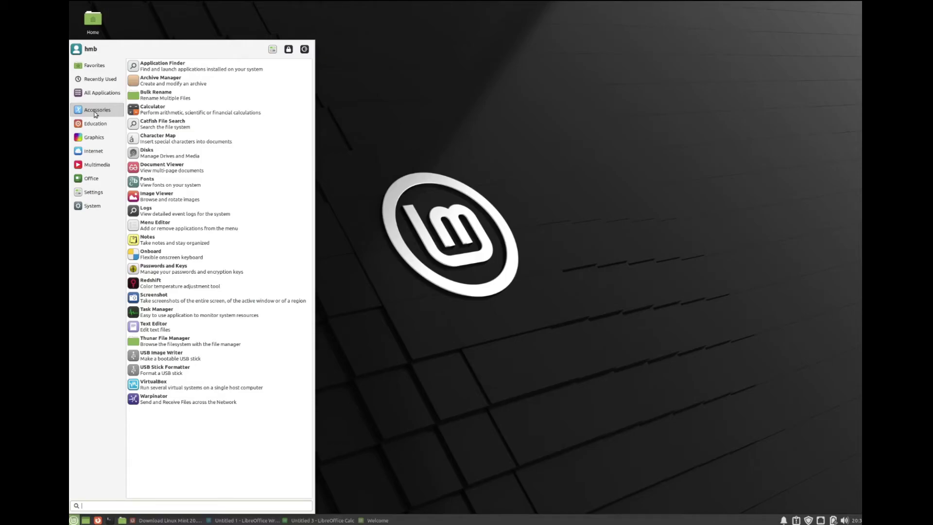
{"action": "left_click", "coordinate": [95, 193]}
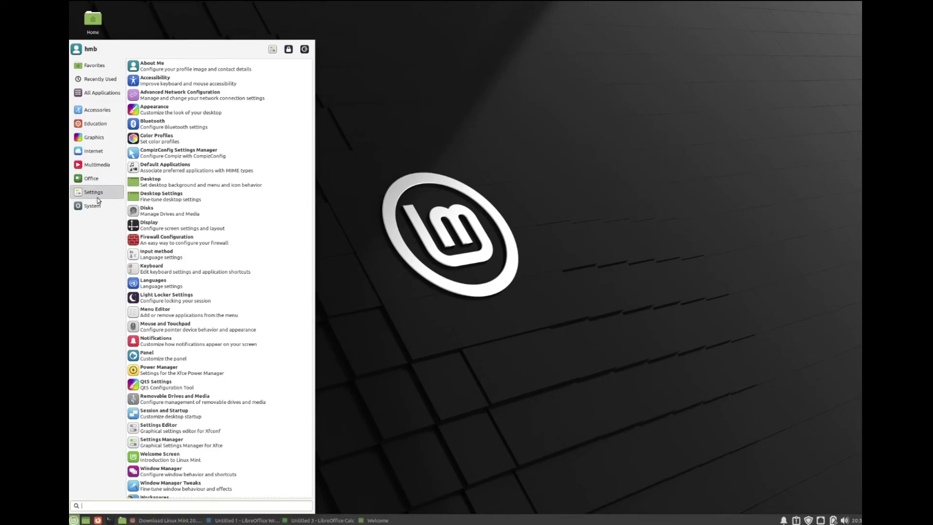
{"action": "left_click", "coordinate": [96, 208]}
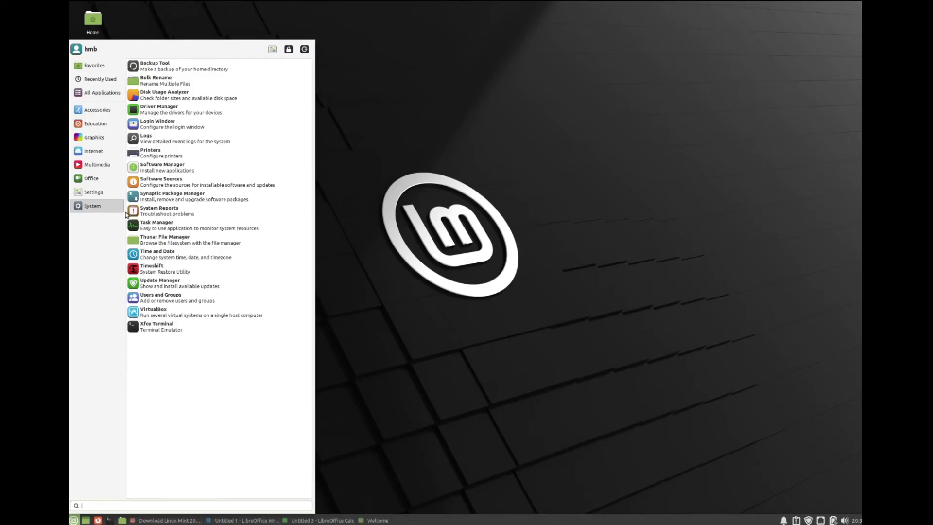
{"action": "left_click", "coordinate": [169, 97]}
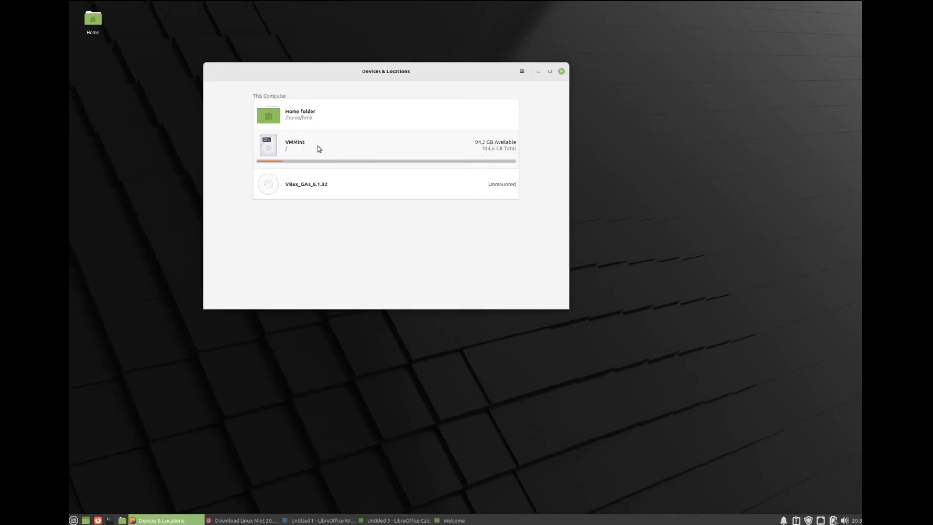
{"action": "left_click", "coordinate": [559, 76]}
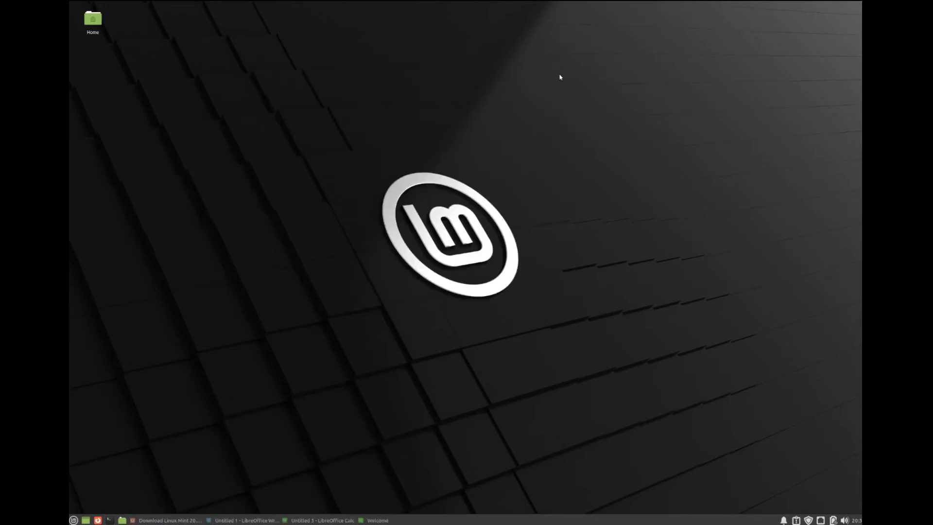
- Check for additional drivers in Driver Manager, authenticating with the account password, and close it
{"action": "left_click", "coordinate": [73, 520]}
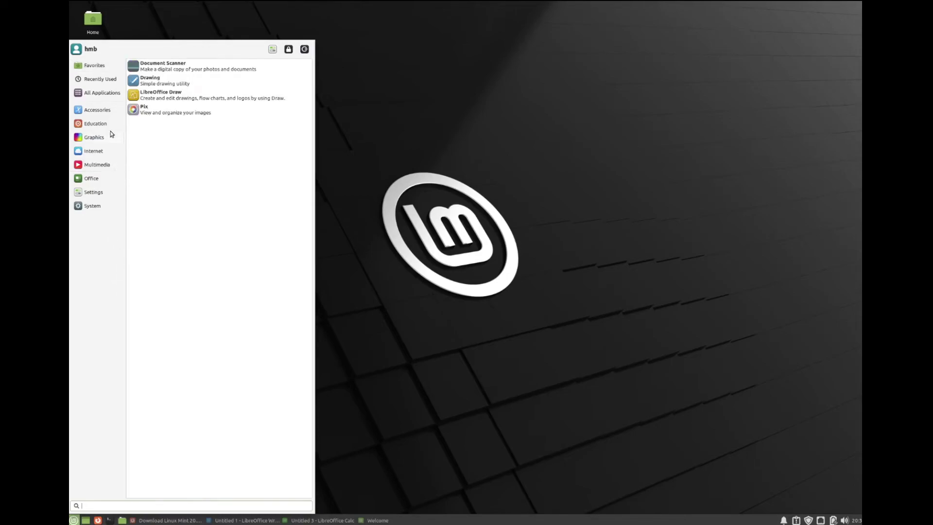
{"action": "mouse_move", "coordinate": [96, 206]}
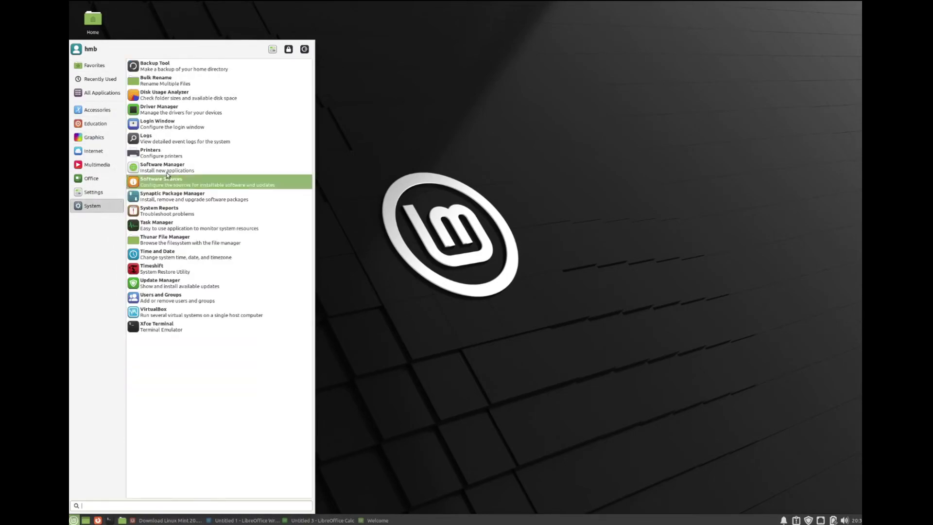
{"action": "left_click", "coordinate": [176, 109]}
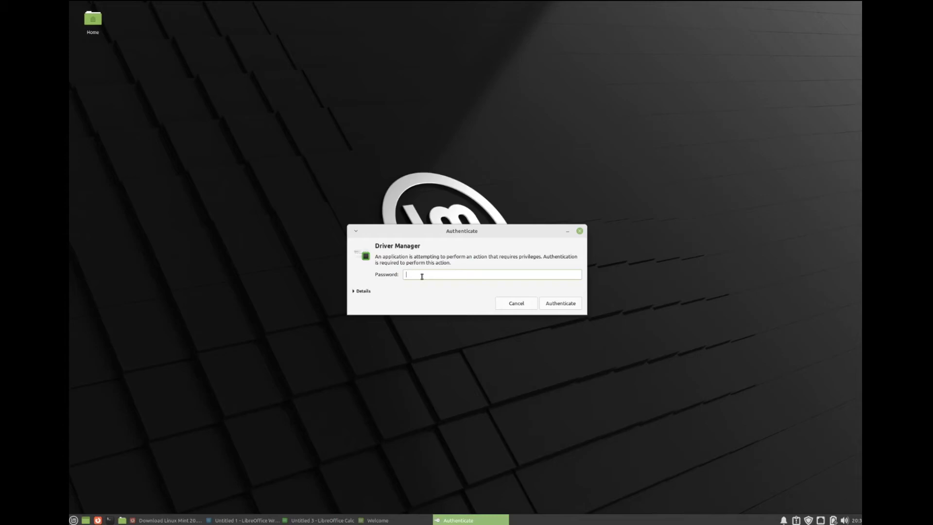
{"action": "type", "text": "•••••••"}
{"action": "key", "text": "Return"}
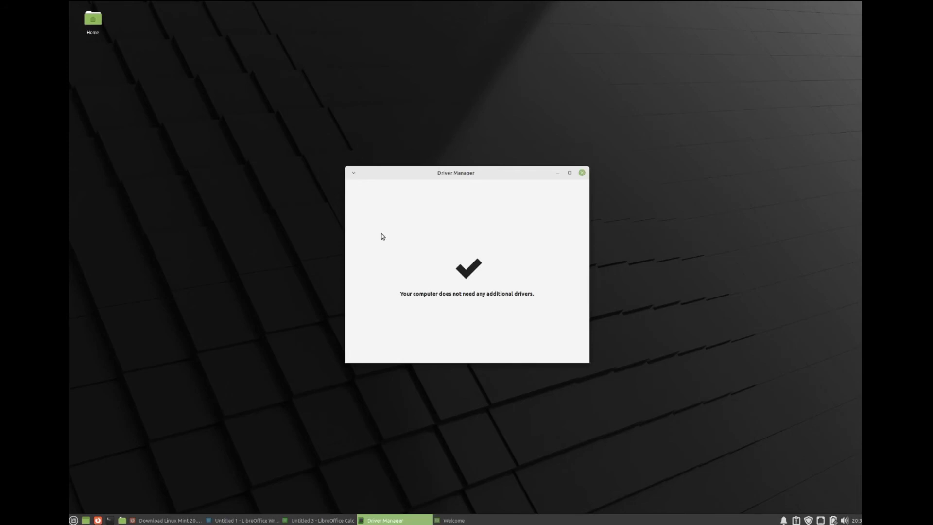
{"action": "left_click", "coordinate": [581, 172]}
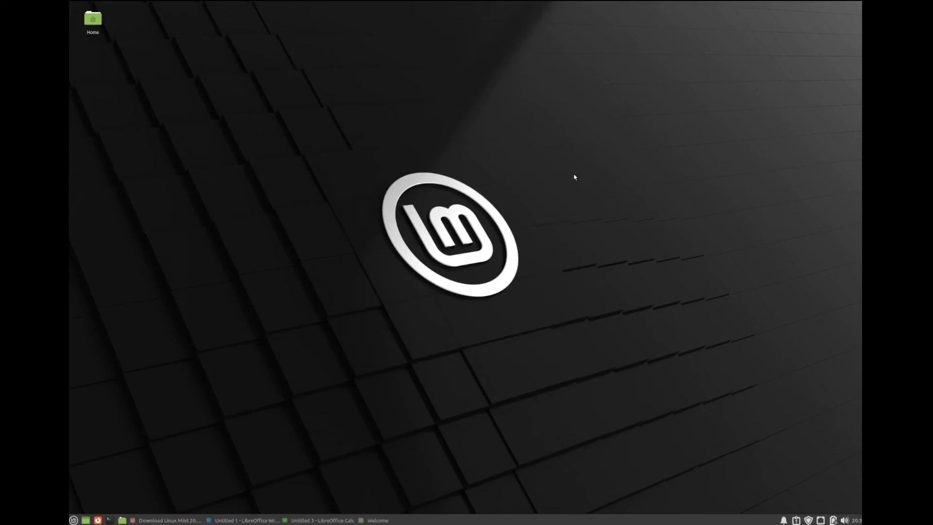
- Examine the applications listed under System, Settings and Internet, and return to the desktop
{"action": "left_click", "coordinate": [74, 520]}
{"action": "left_click", "coordinate": [95, 206]}
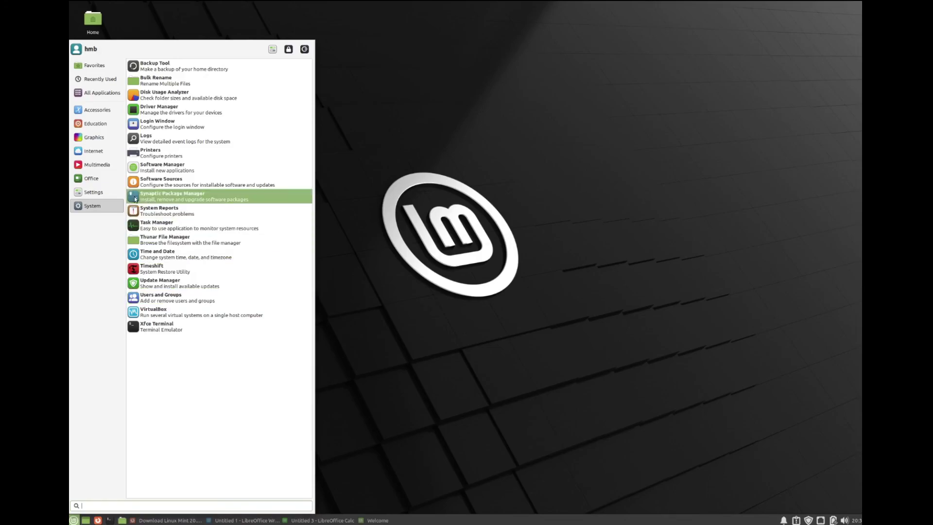
{"action": "left_click", "coordinate": [87, 192]}
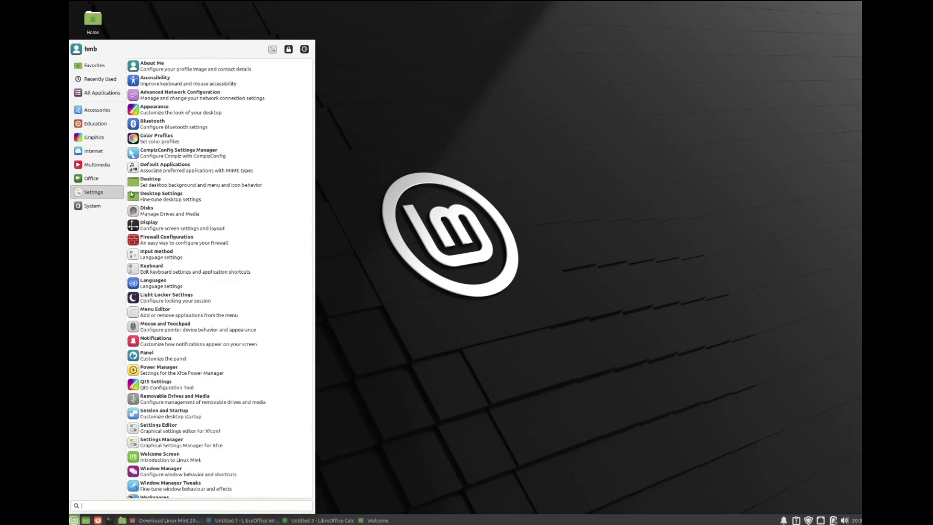
{"action": "scroll", "coordinate": [181, 314], "scroll_direction": "down", "scroll_amount": 1}
{"action": "scroll", "coordinate": [181, 313], "scroll_direction": "up", "scroll_amount": 1}
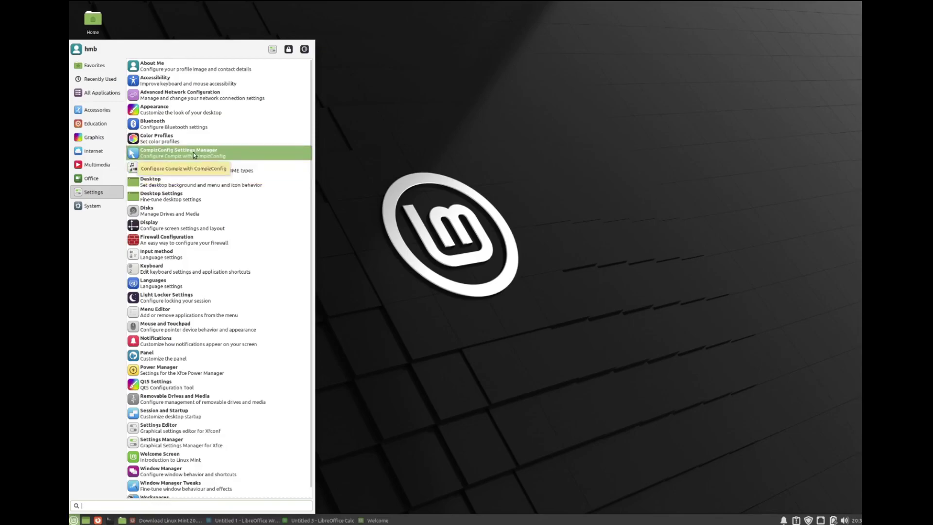
{"action": "left_click", "coordinate": [102, 154]}
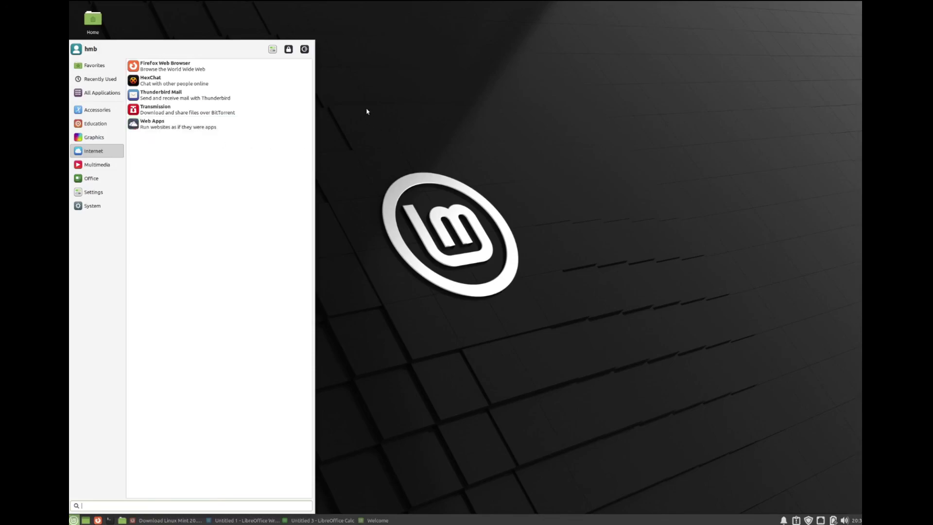
{"action": "left_click", "coordinate": [381, 123]}
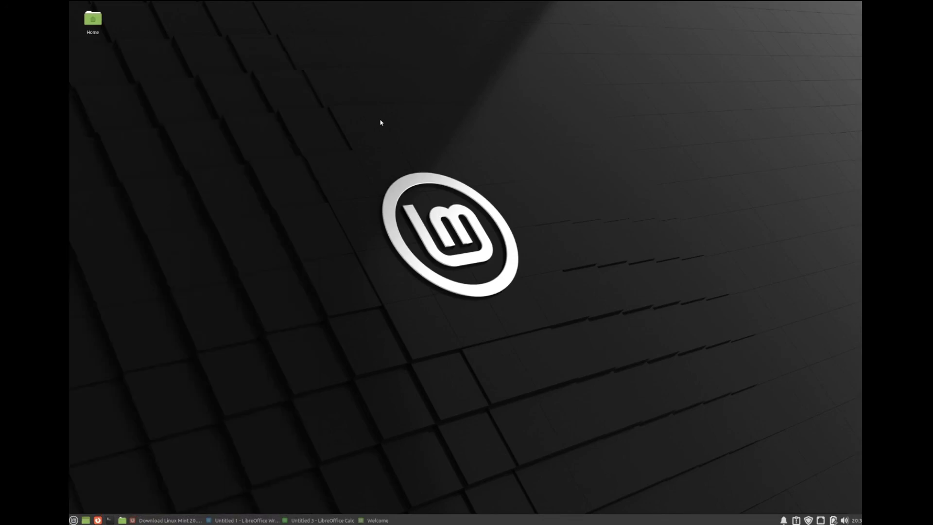